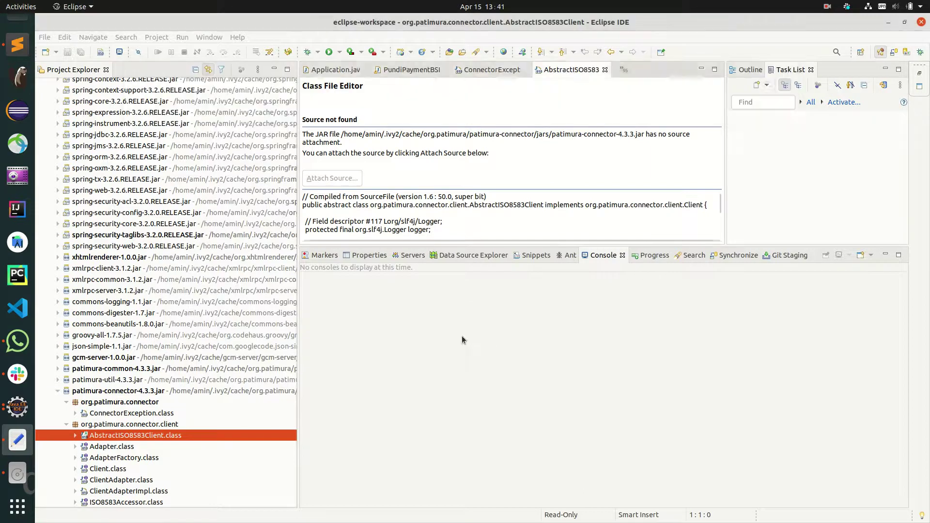
In PundiPaymentBSIImpl.java, follow the ConnectorException reference below the error-code check to its class file.
click(430, 71)
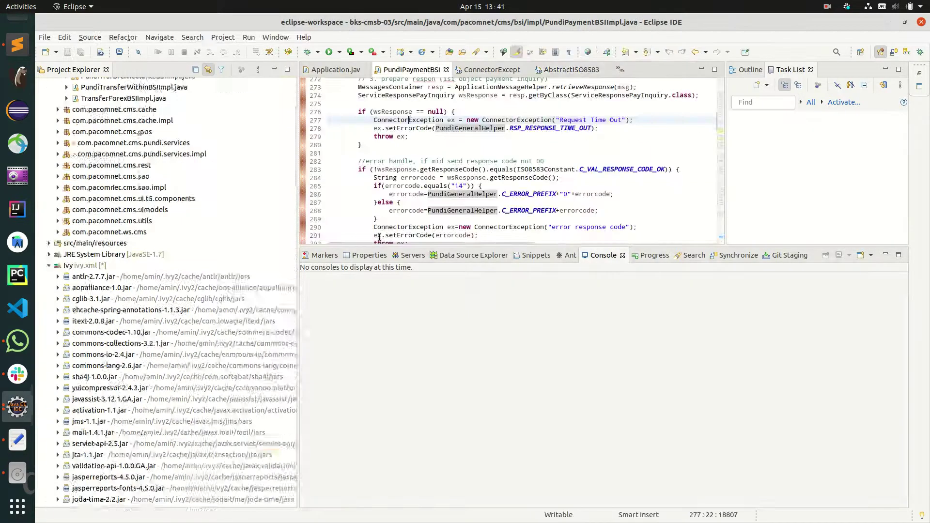
ctrl+click(407, 190)
scroll(419, 234, down, 2)
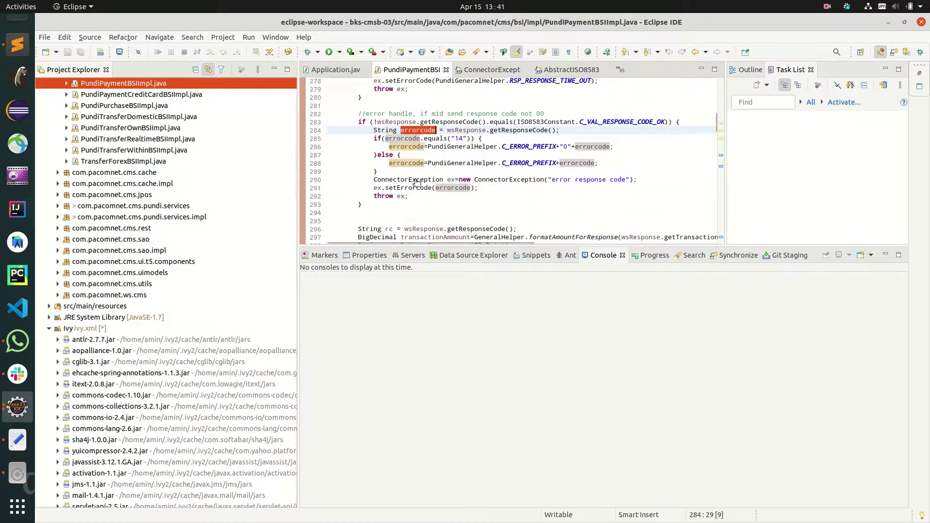
ctrl+click(416, 183)
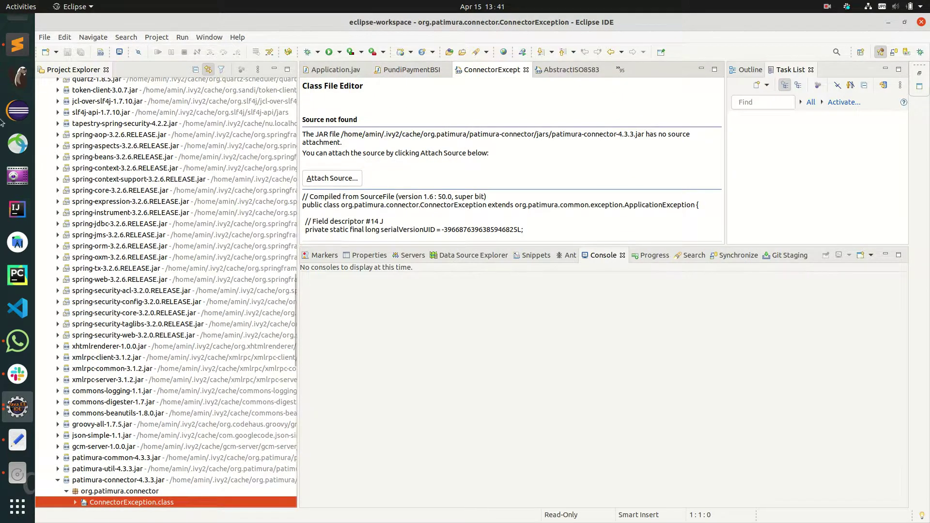
Switch to the text editor notes and append "(my eclipse already installed decompiler)" to the first point about downloading the decompiler.
key(alt+Tab)
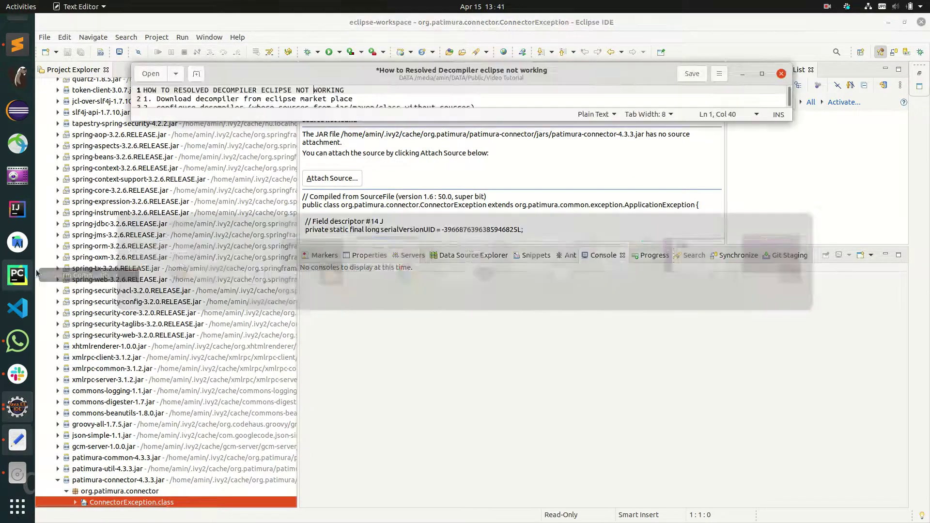
double_click(189, 98)
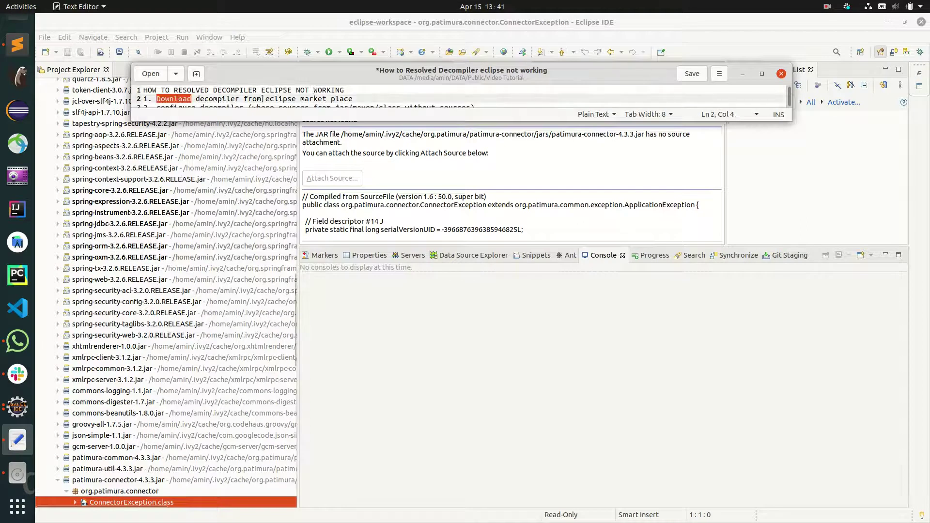
double_click(280, 99)
triple_click(353, 99)
double_click(343, 98)
click(356, 99)
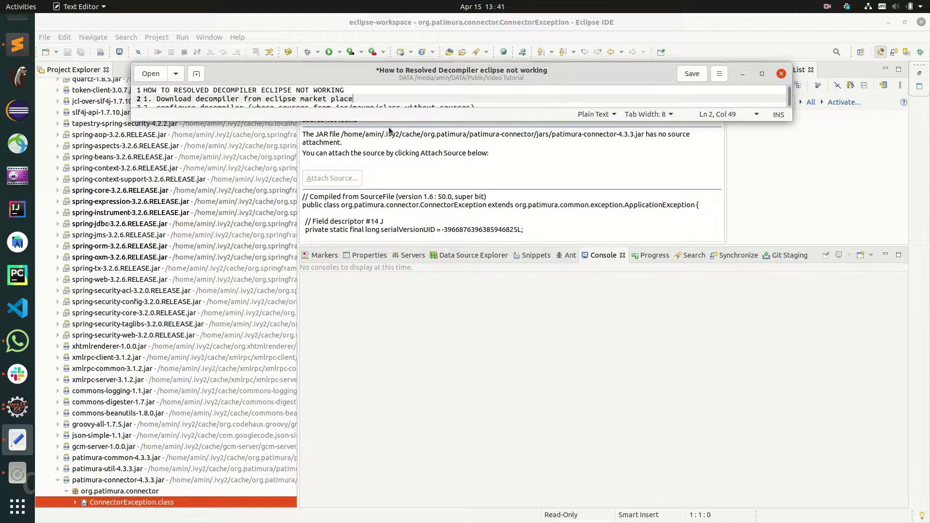
text(())
text(my eclip)
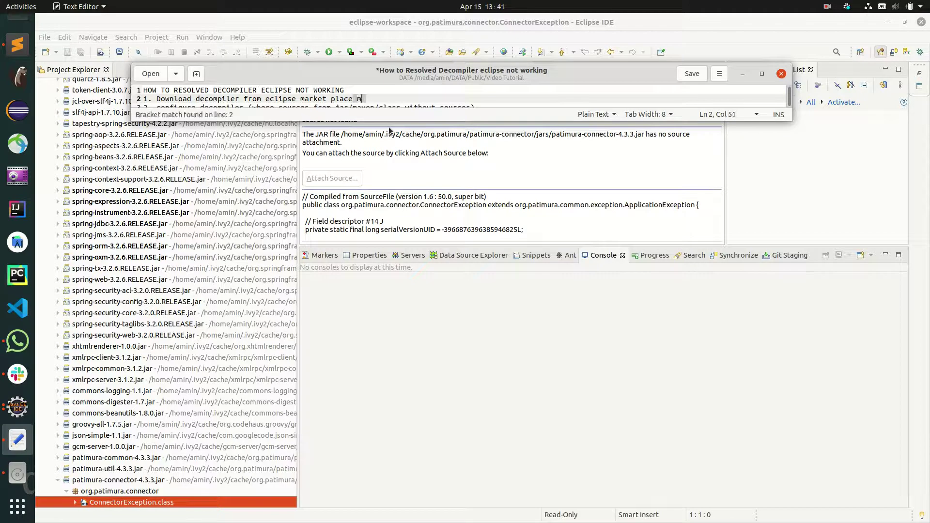
text(se already )
text(installed )
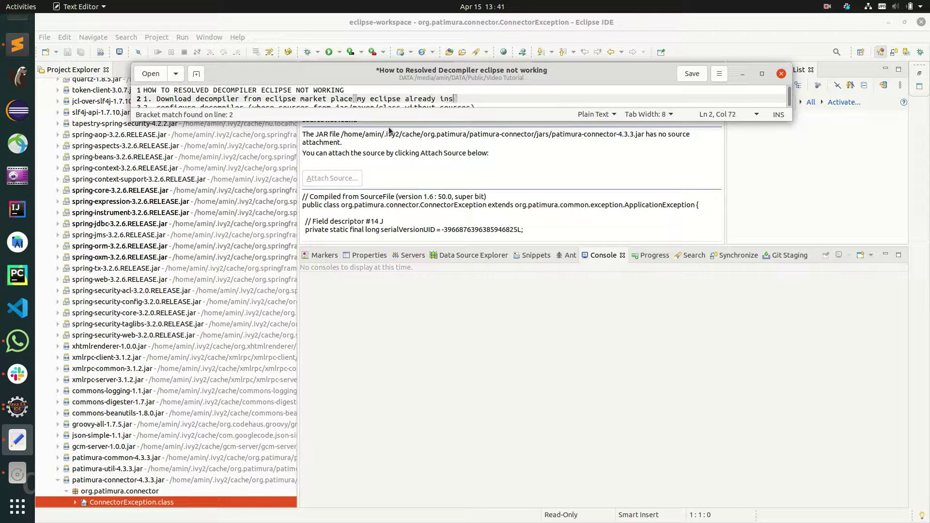
text(decompiler)
Switch to Eclipse and search the Eclipse Marketplace for "decompiler".
click(215, 39)
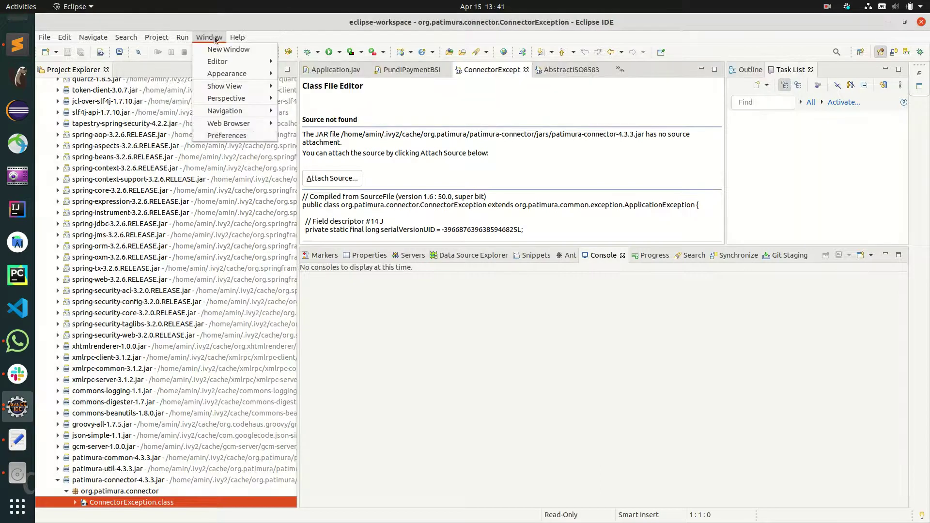
mouse_move(237, 37)
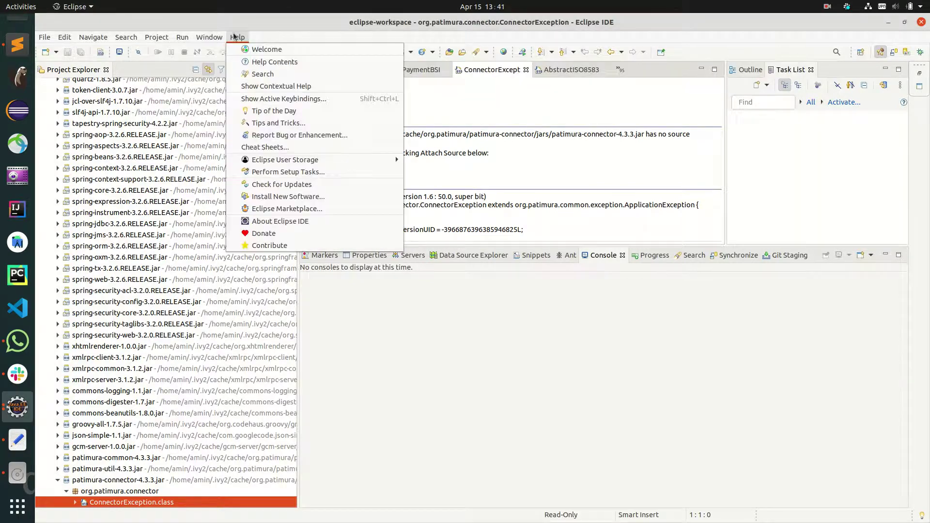
click(297, 209)
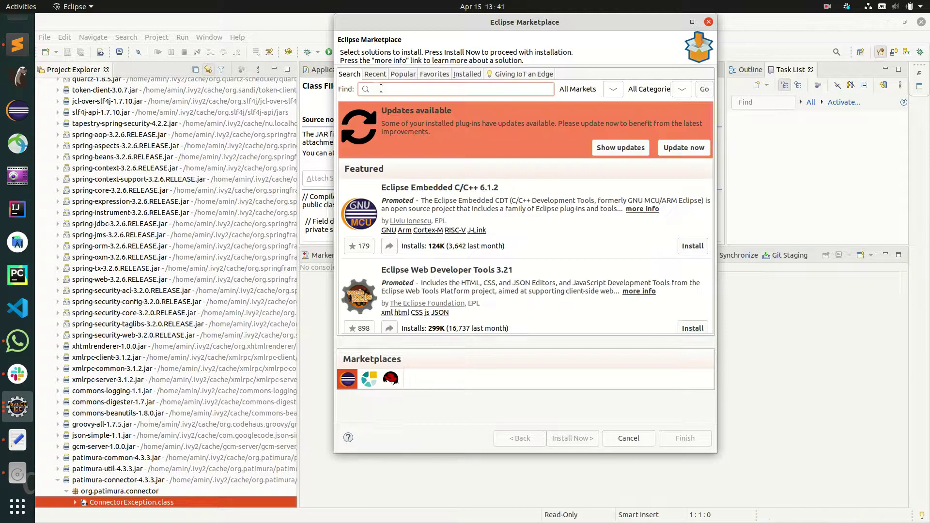
text(ide)
key(Return)
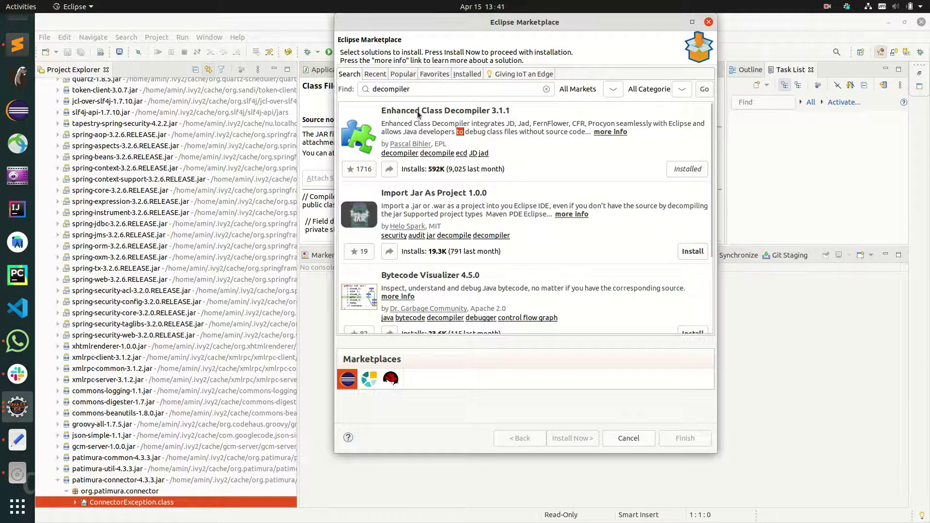
double_click(491, 133)
In the text editor notes, add ", install if decompiler on your eclipse doesnt installed" inside the first point's parentheses, and dismiss the Eclipse Marketplace.
key(alt+Tab)
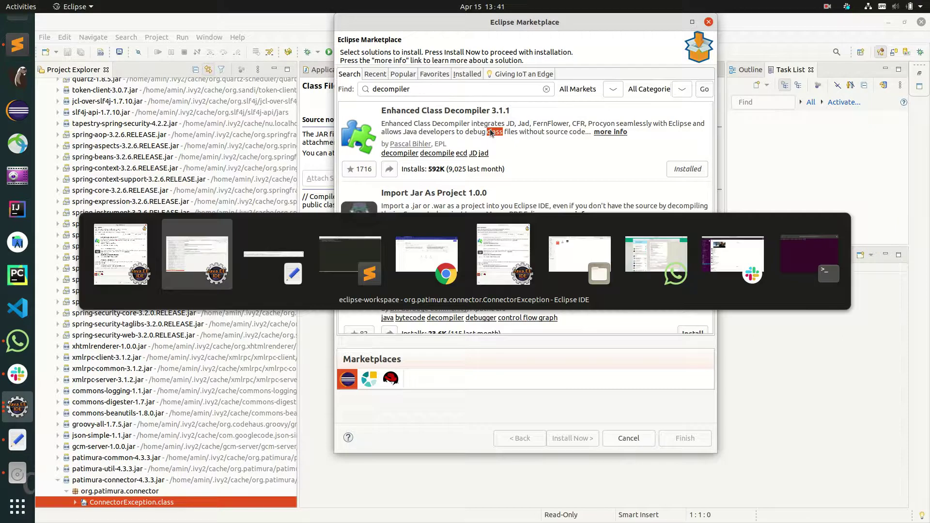
key(alt+Tab)
click(529, 99)
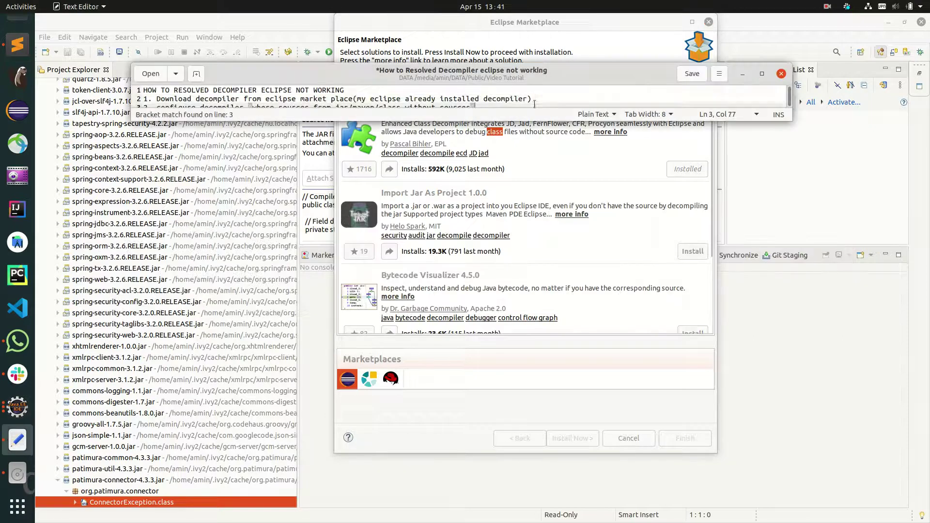
text(, inst)
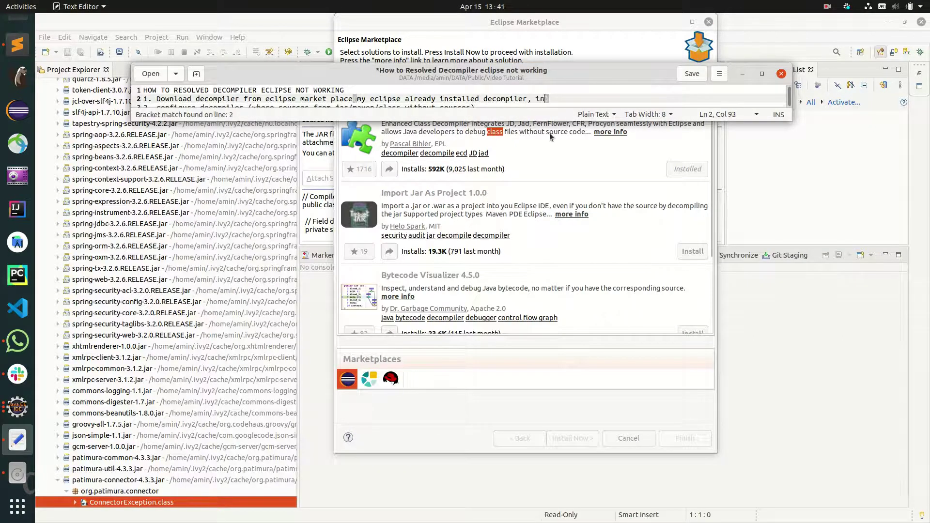
text(all i)
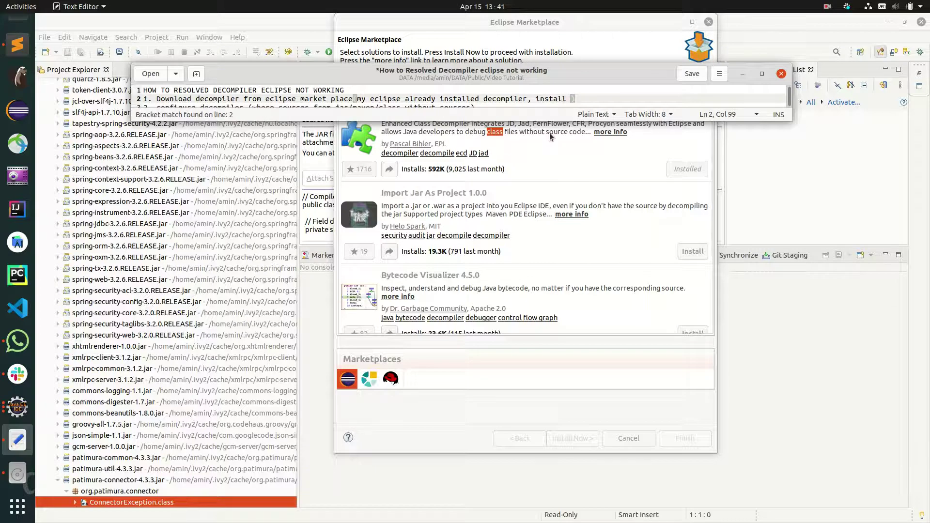
text(f decompiler)
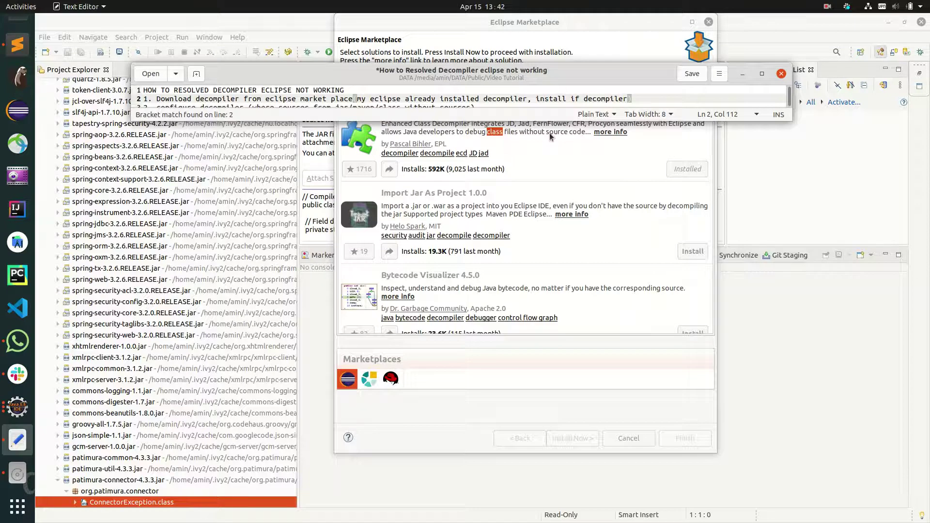
text( on your eclipse doesn)
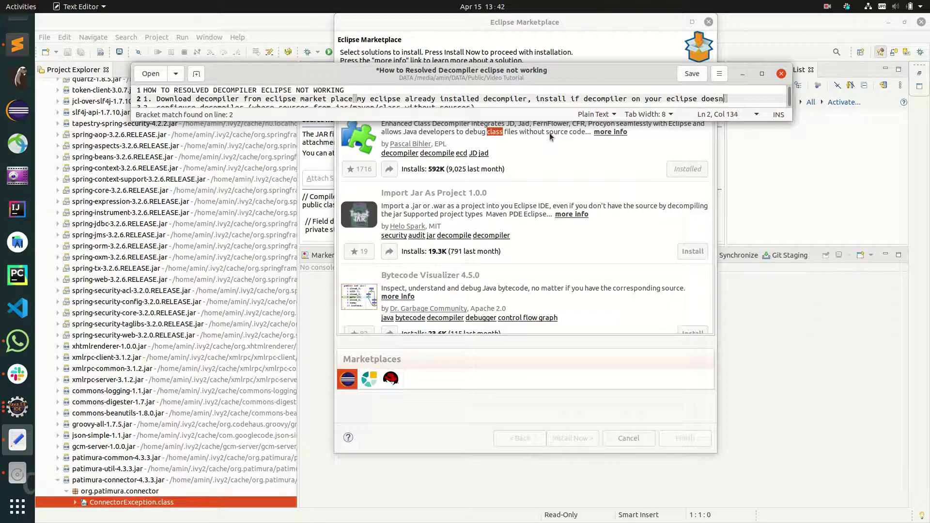
text(t installed)
click(543, 147)
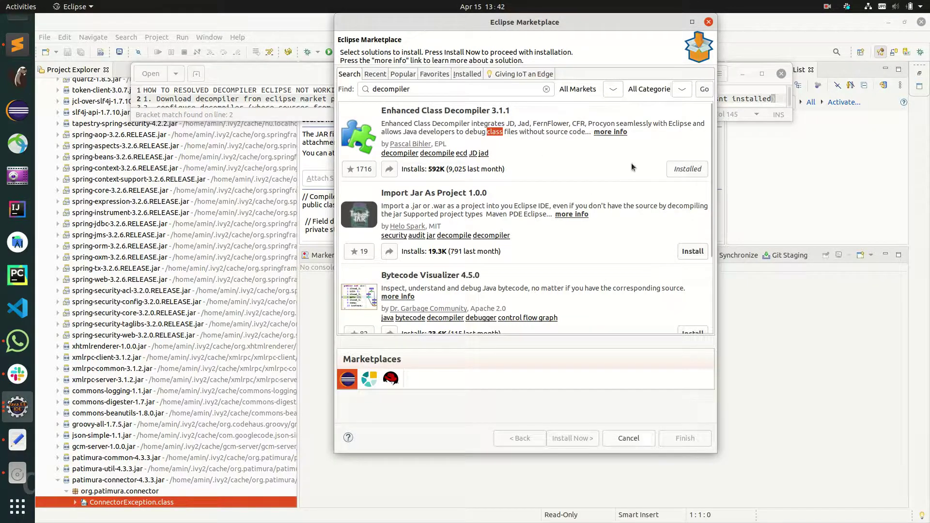
click(708, 22)
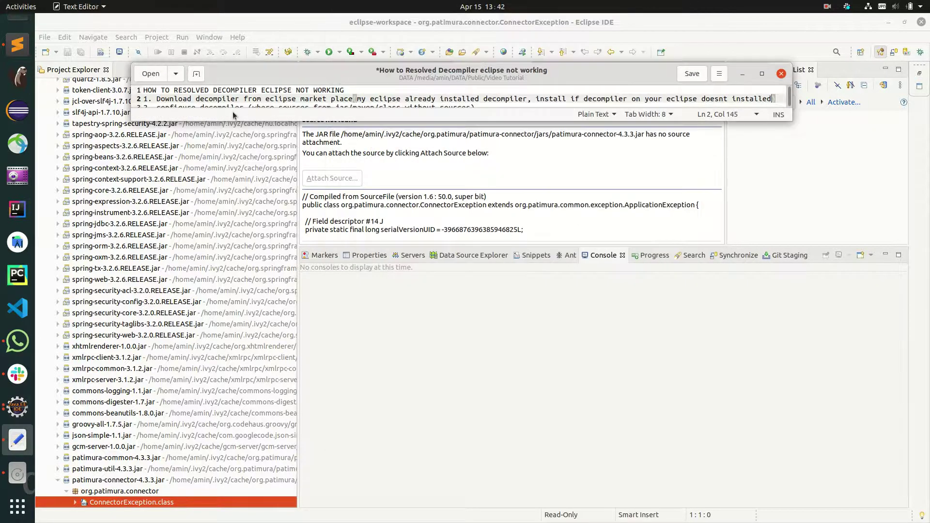
Enlarge the notes window slightly and read through the second point about configuring the decompiler.
drag(235, 118, 238, 121)
click(185, 107)
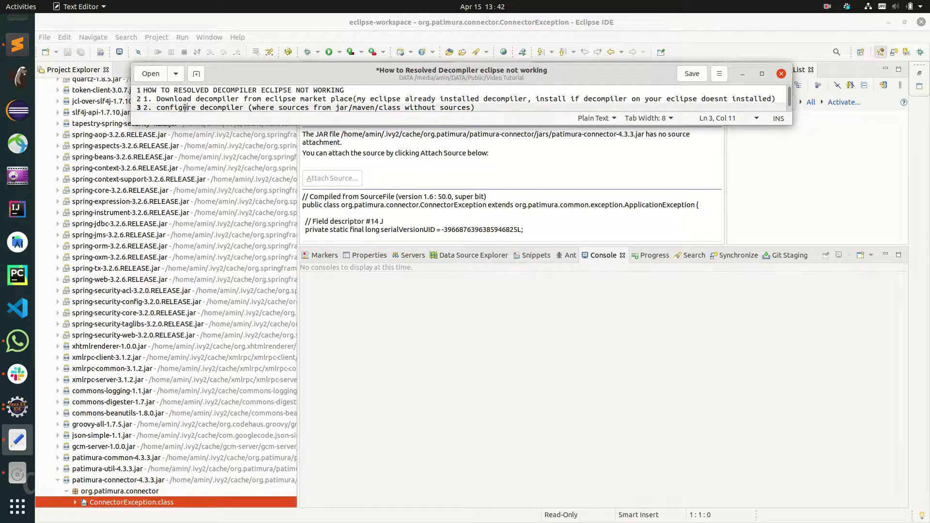
double_click(209, 107)
double_click(182, 107)
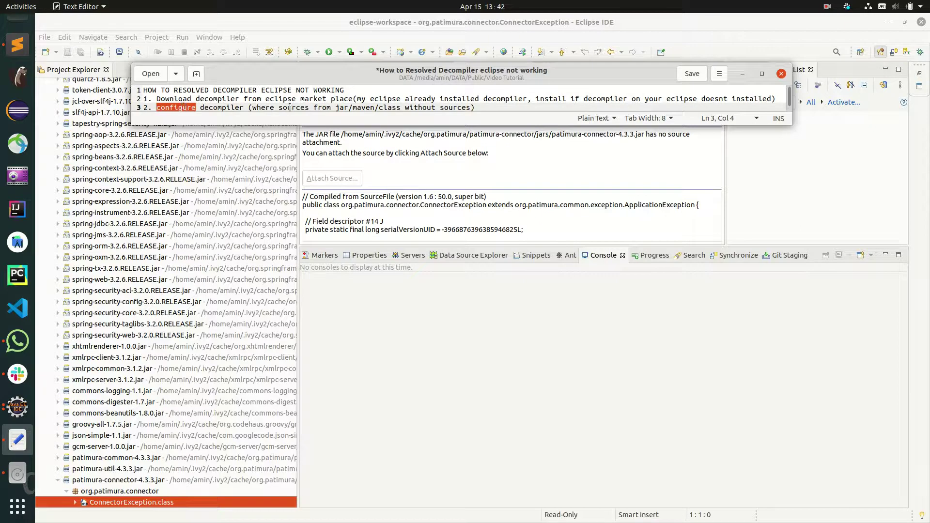
double_click(267, 107)
double_click(322, 107)
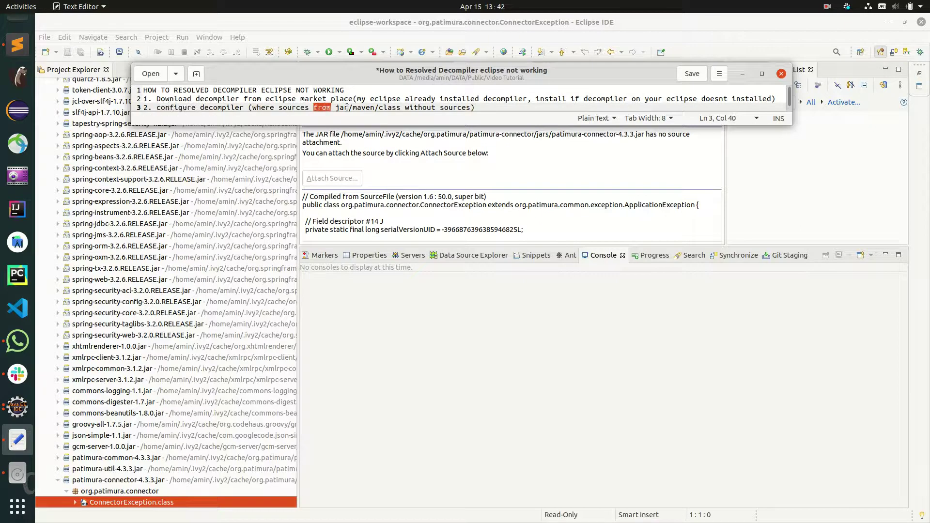
double_click(364, 107)
double_click(390, 107)
double_click(419, 107)
double_click(455, 107)
In Eclipse, open Adapter.class, ClientAdapter.class and ISO8583AccessorImpl.class from the org.patimura.connector.client package to check their sources.
click(108, 276)
click(108, 273)
scroll(109, 277, down, 7)
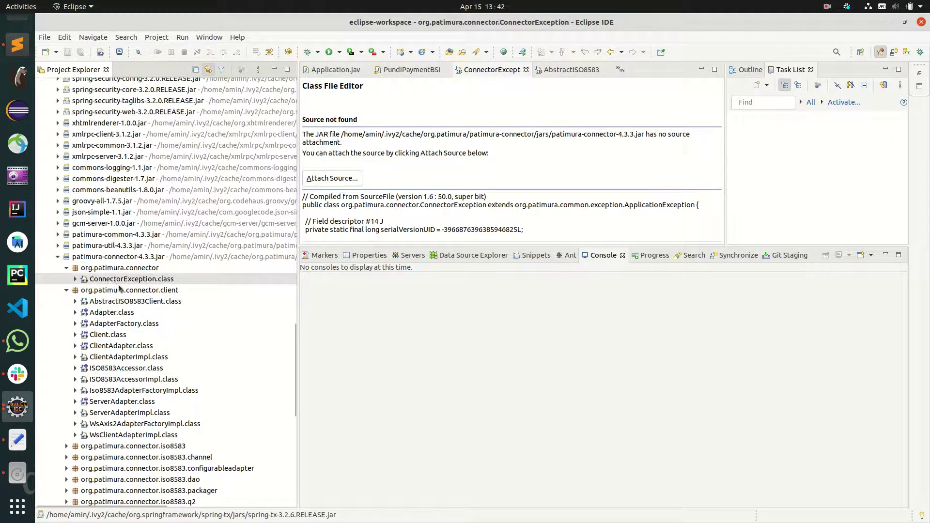
double_click(112, 312)
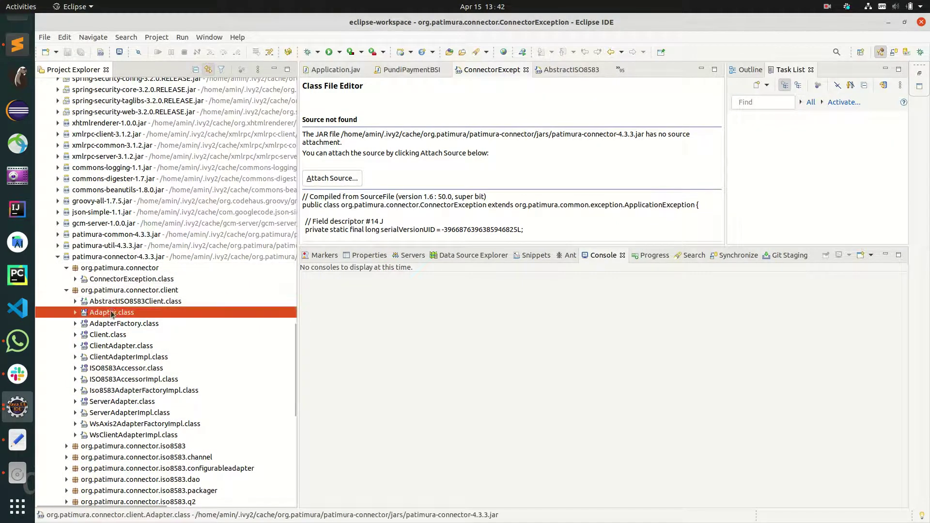
double_click(128, 347)
double_click(118, 380)
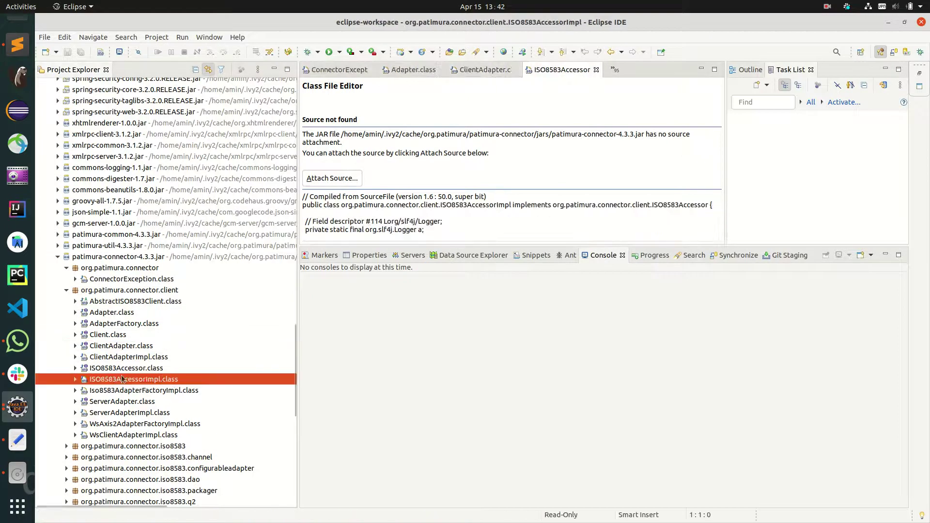
click(210, 37)
mouse_move(237, 37)
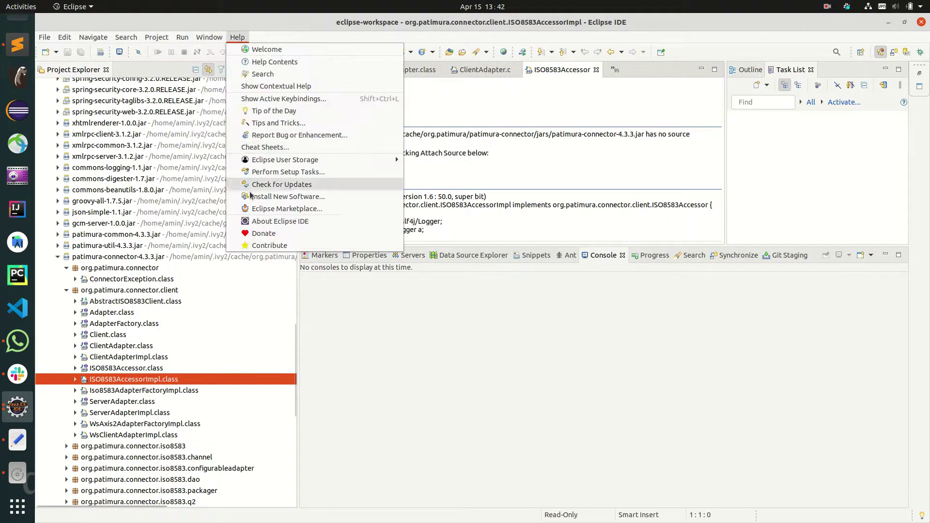
mouse_move(209, 37)
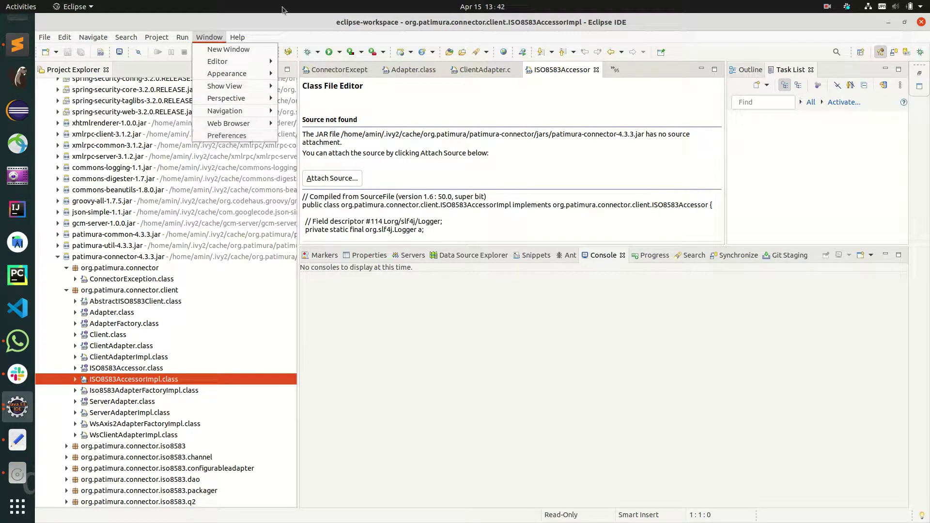
In the text editor notes, replace the second point's parenthetical remark about sources with a comma and a pointer to the preferences.
key(alt+Tab)
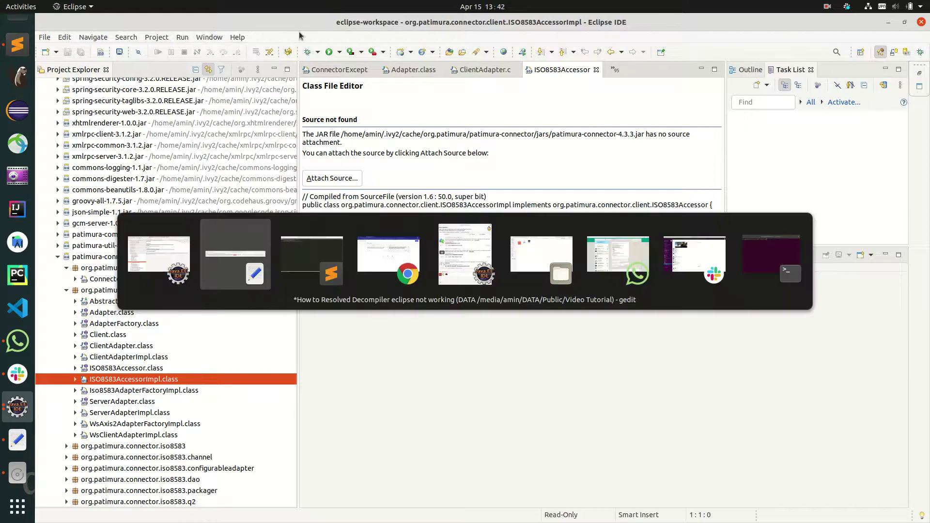
click(214, 109)
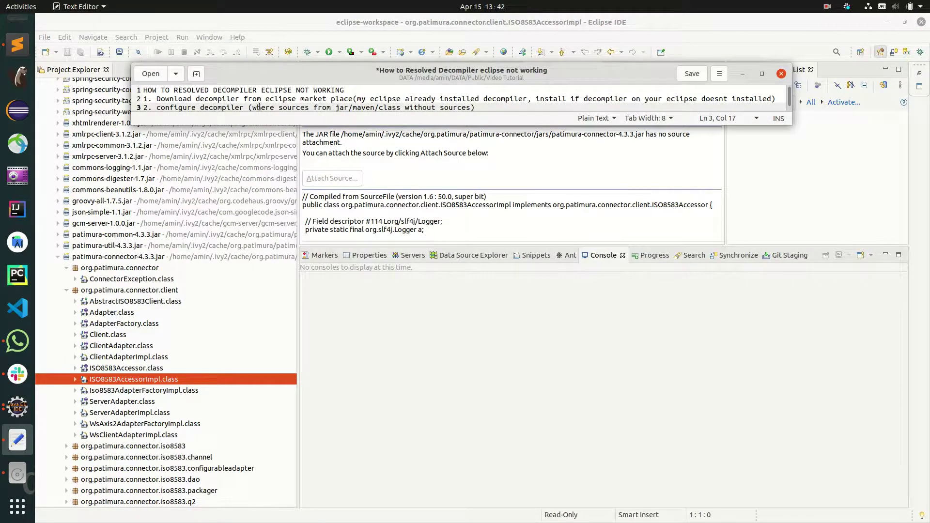
drag(250, 108, 482, 108)
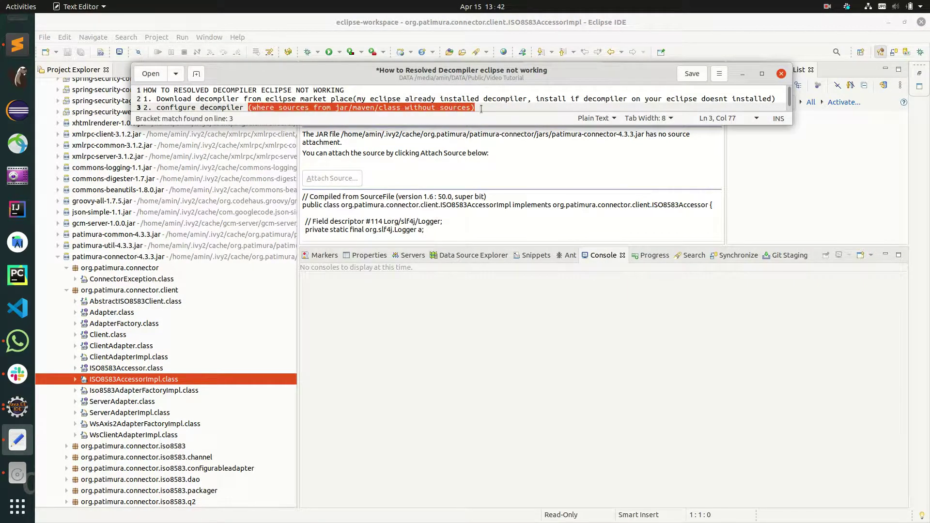
key(BackSpace)
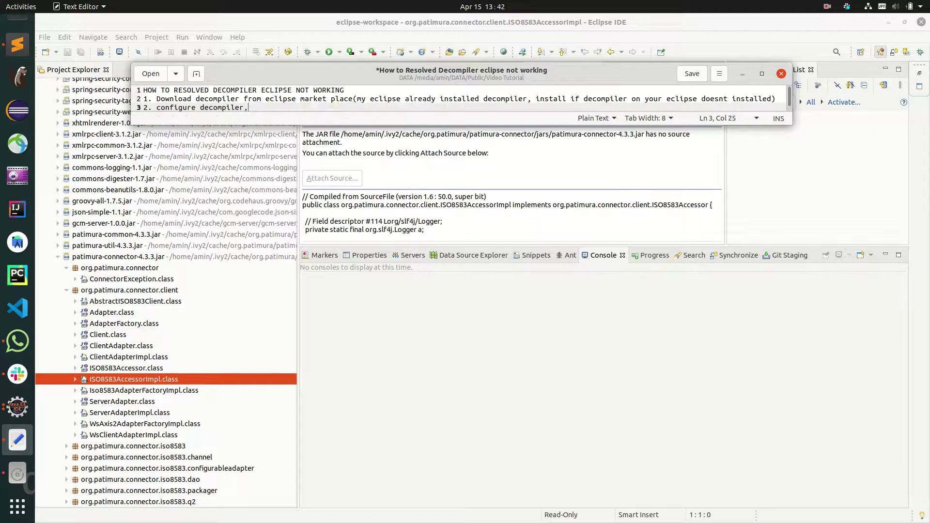
text(on prefe)
Switch back to Eclipse and bring its open Eclipse Marketplace window to the front.
click(286, 39)
click(216, 38)
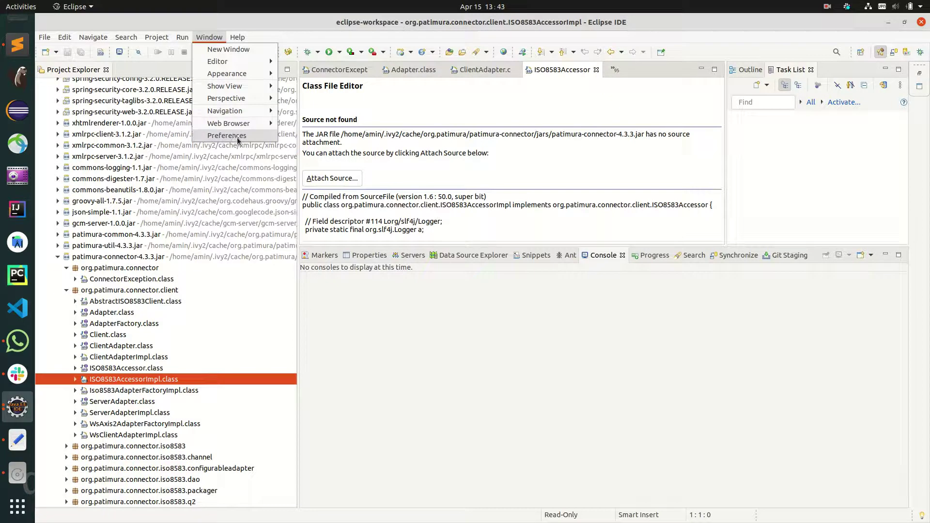
click(22, 408)
click(22, 409)
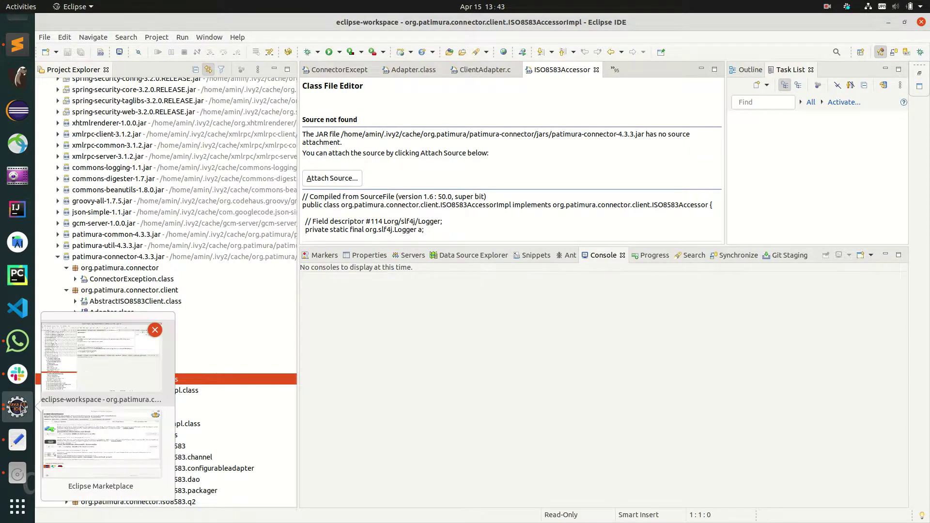
click(106, 441)
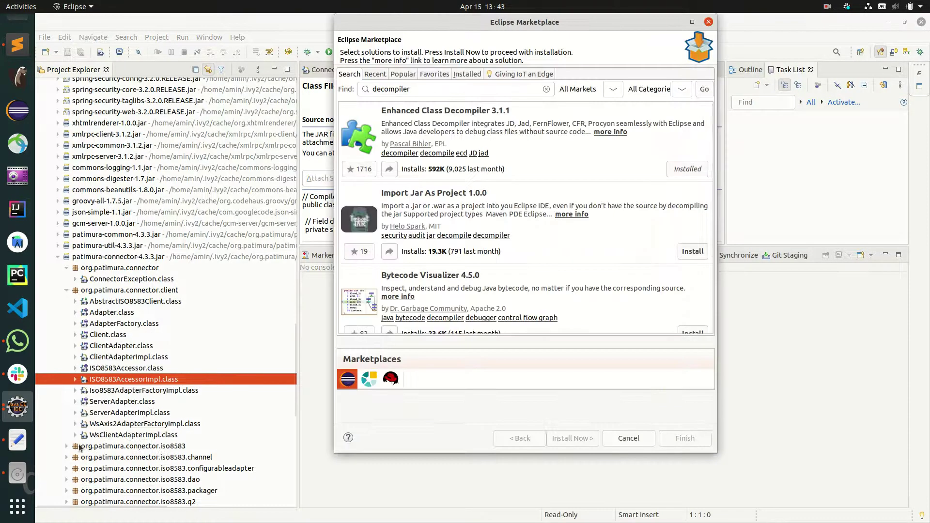
Close the Marketplace, open the File Associations preferences for General editors, and select Class Decompiler Viewer among the *.class editors.
click(709, 22)
click(209, 37)
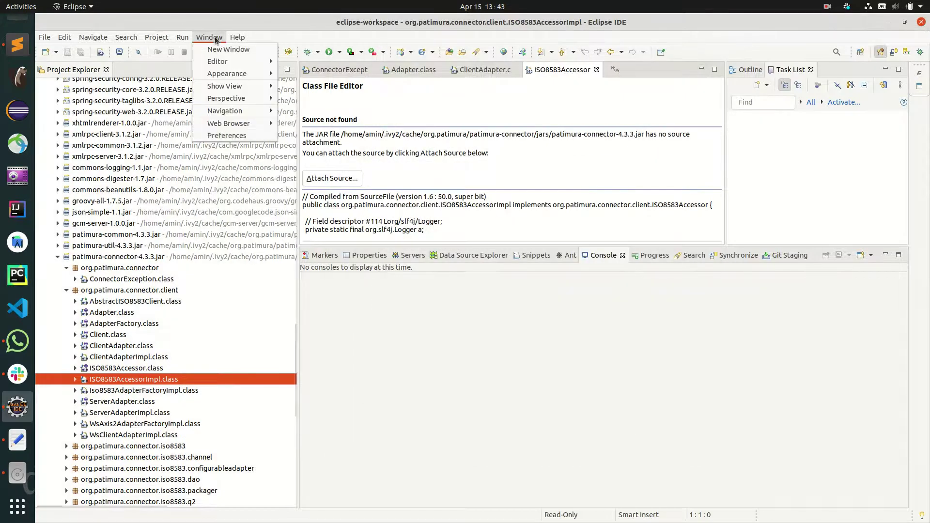
click(210, 134)
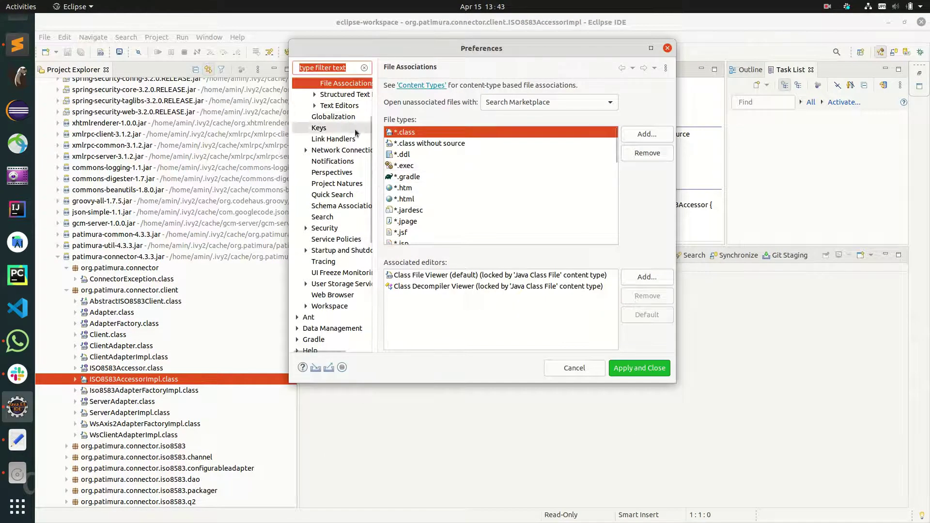
scroll(352, 128, up, 3)
click(318, 86)
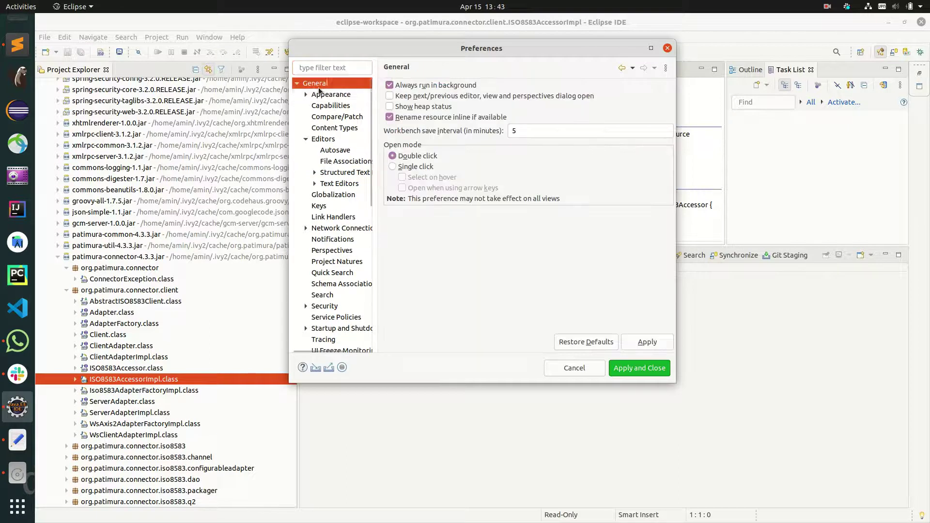
click(306, 139)
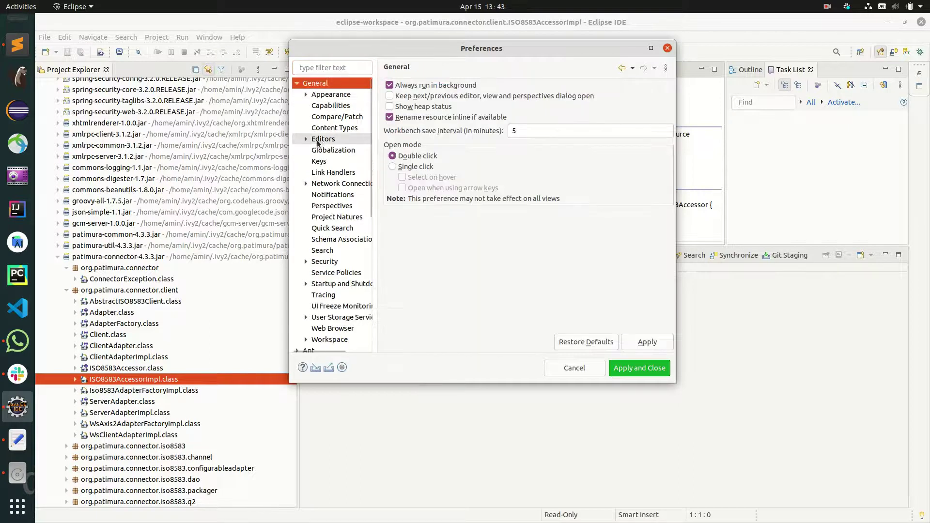
click(306, 140)
click(350, 162)
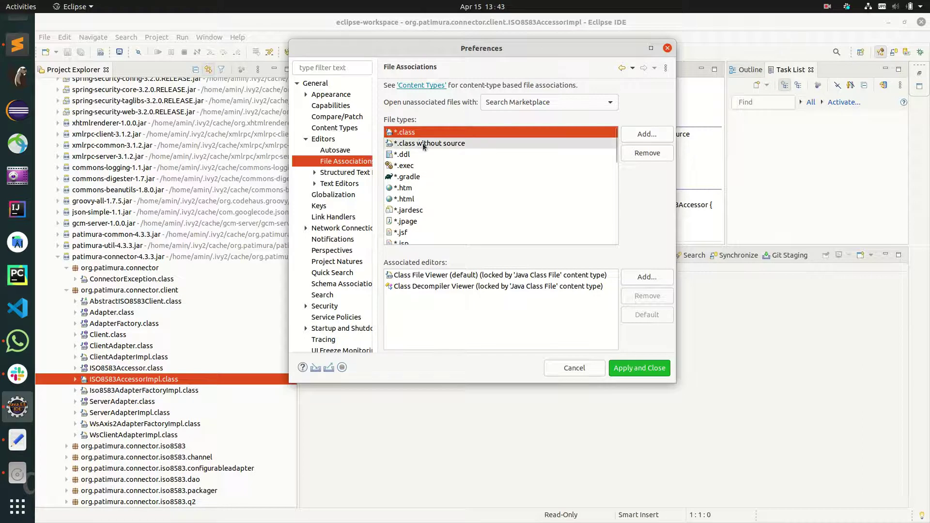
click(491, 287)
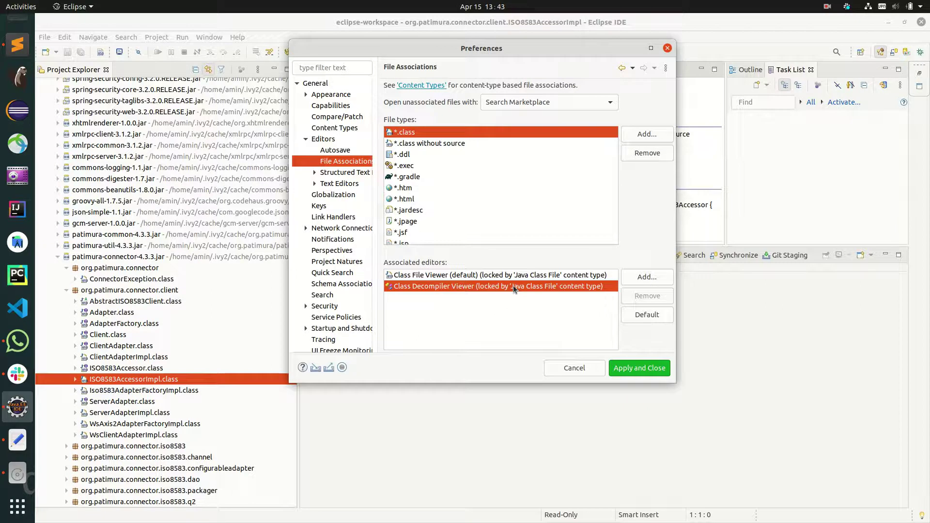
Switch to the text editor notes, enlarge the window slightly and read through the third point about the default .class viewer.
key(alt+Tab)
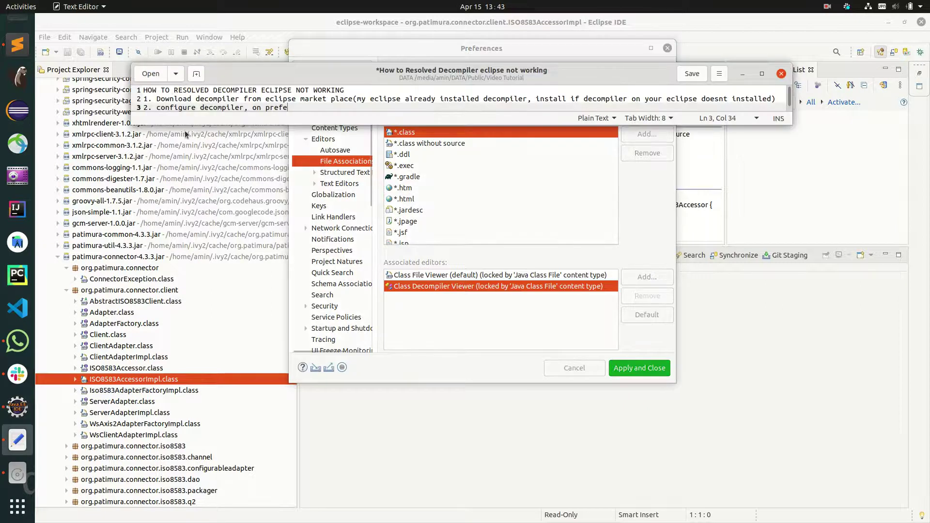
drag(183, 124, 183, 135)
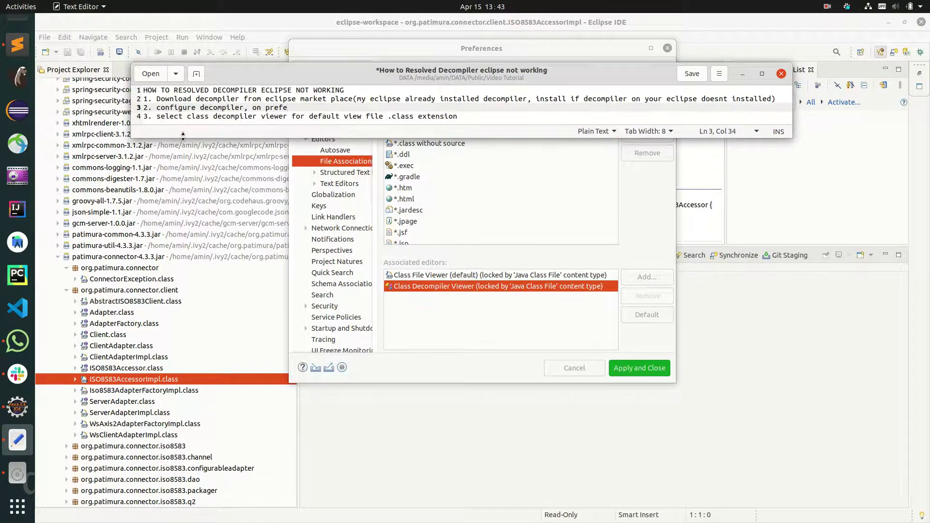
click(197, 121)
click(243, 116)
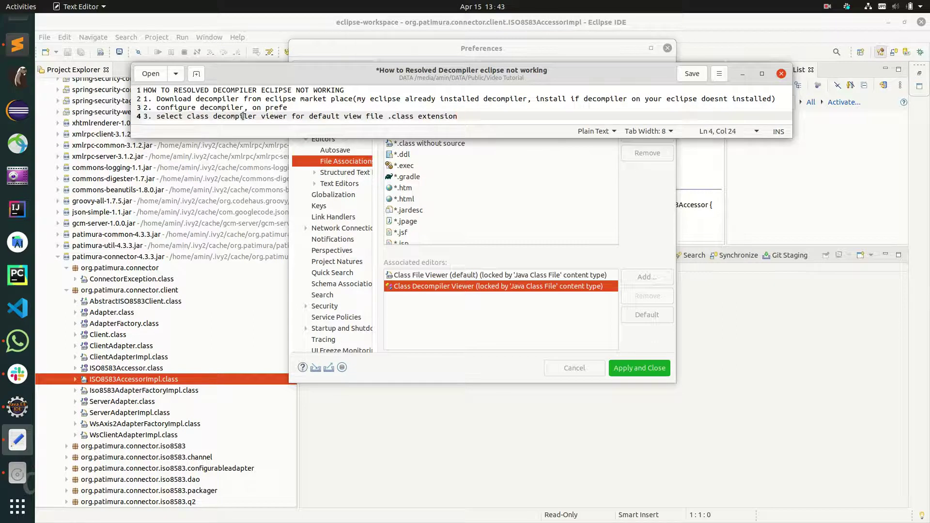
double_click(226, 117)
double_click(274, 117)
double_click(324, 116)
double_click(353, 117)
double_click(374, 116)
double_click(402, 117)
click(436, 116)
double_click(176, 117)
Back in the Eclipse preferences, make Class Decompiler Viewer the default editor for the *.class file type.
click(465, 218)
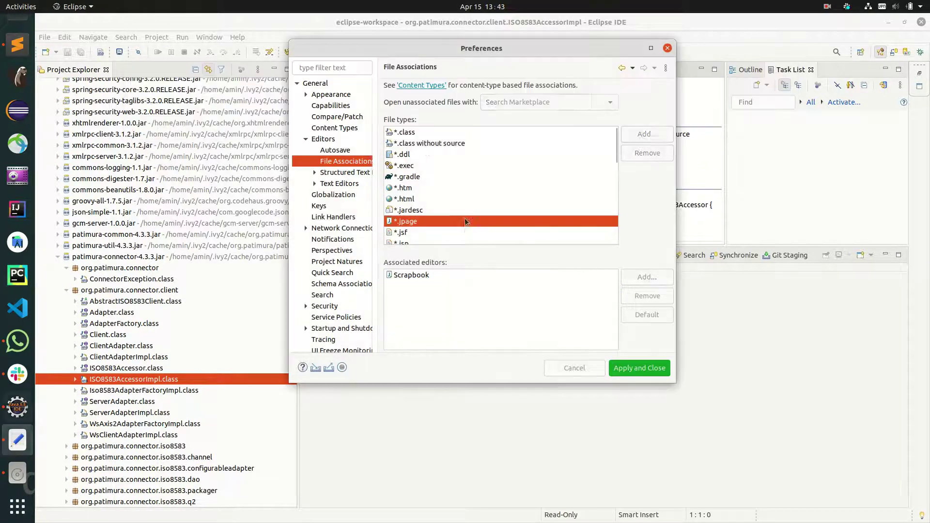
click(427, 133)
click(443, 287)
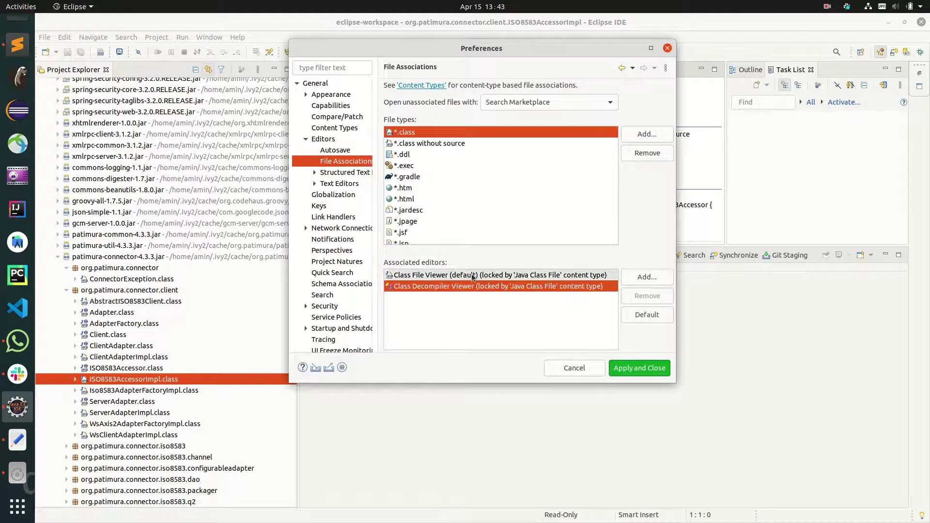
click(648, 315)
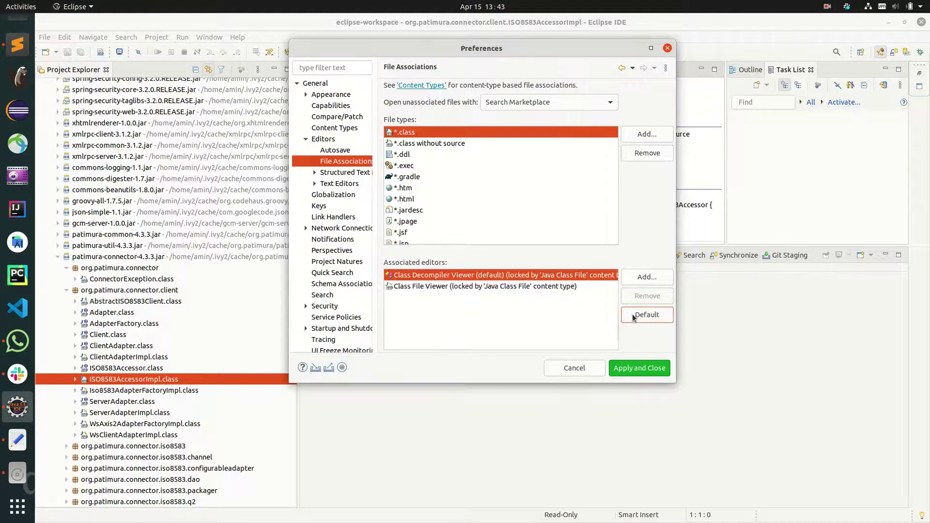
Make Class Decompiler Viewer the default editor for *.class without source, and apply and close the preferences.
click(412, 143)
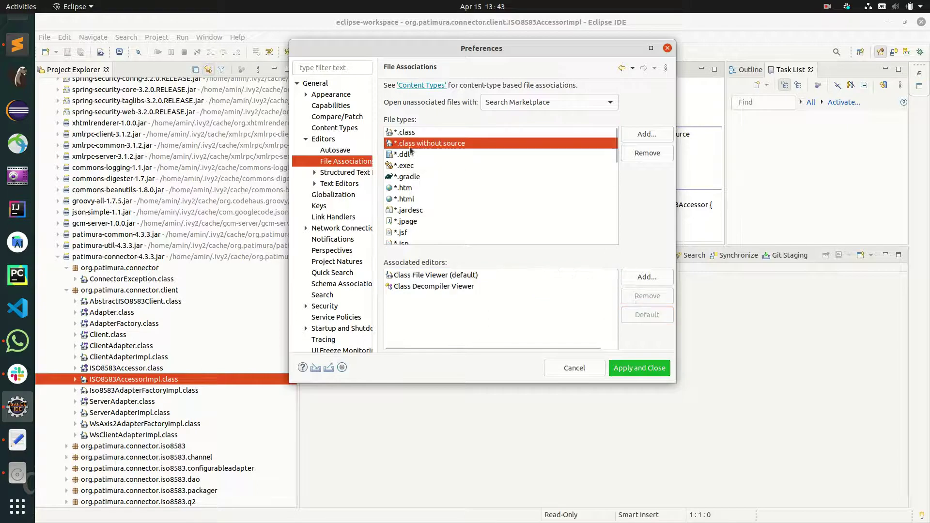
click(433, 276)
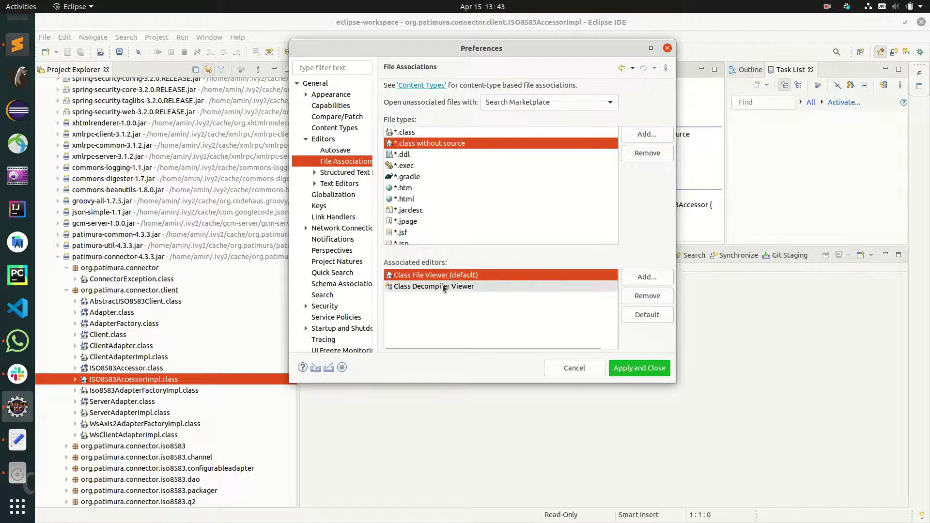
click(433, 286)
click(637, 316)
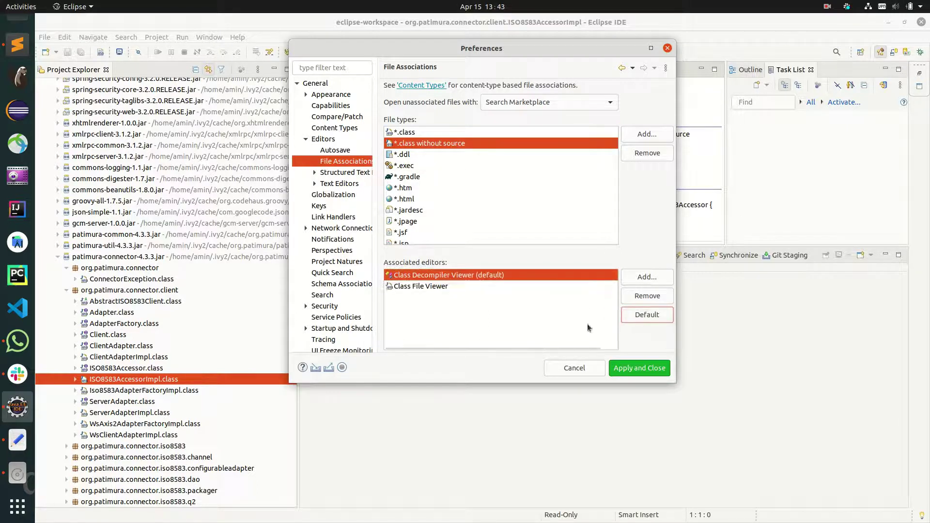
click(639, 369)
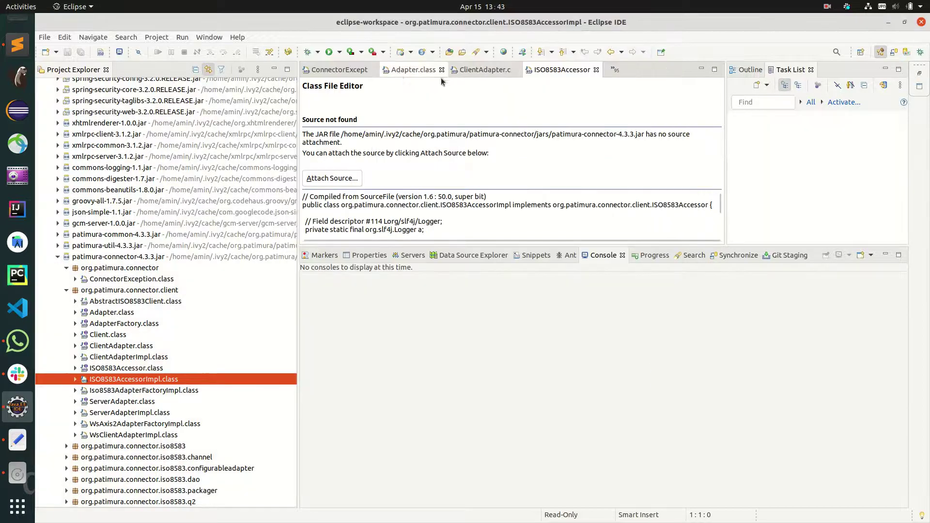
Switch to the PundiPaymentBSIImpl.java editor and open the declaration of ConnectorException from line 290.
key(ctrl+F6)
key(ctrl+F6)
key(ctrl+F6)
key(ctrl+F6)
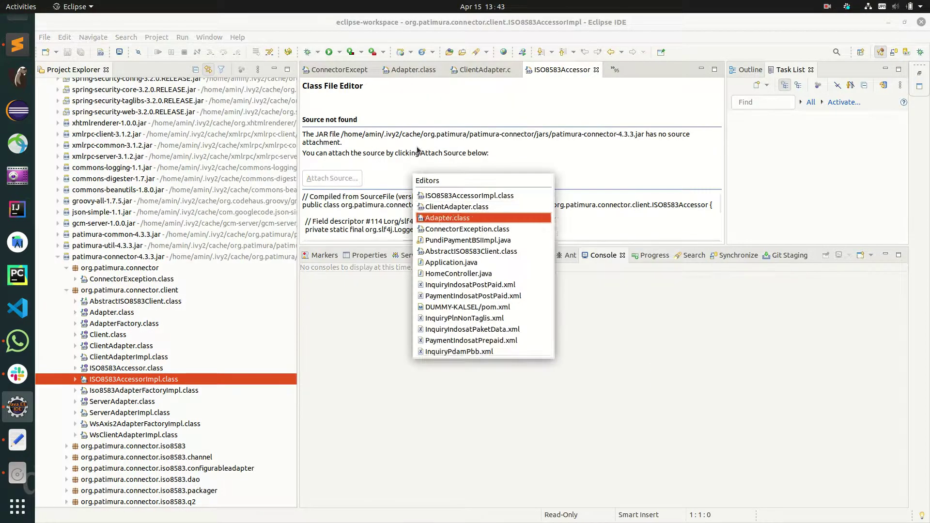
click(458, 240)
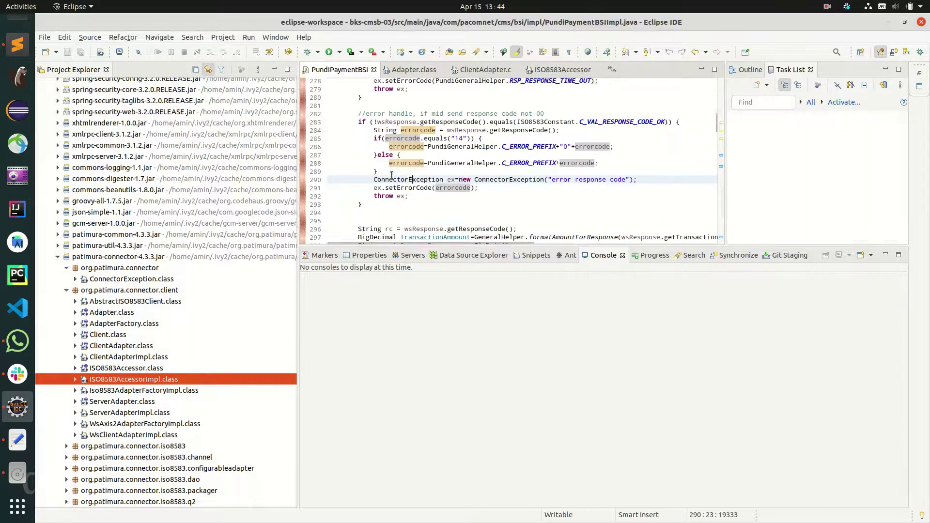
ctrl+click(411, 180)
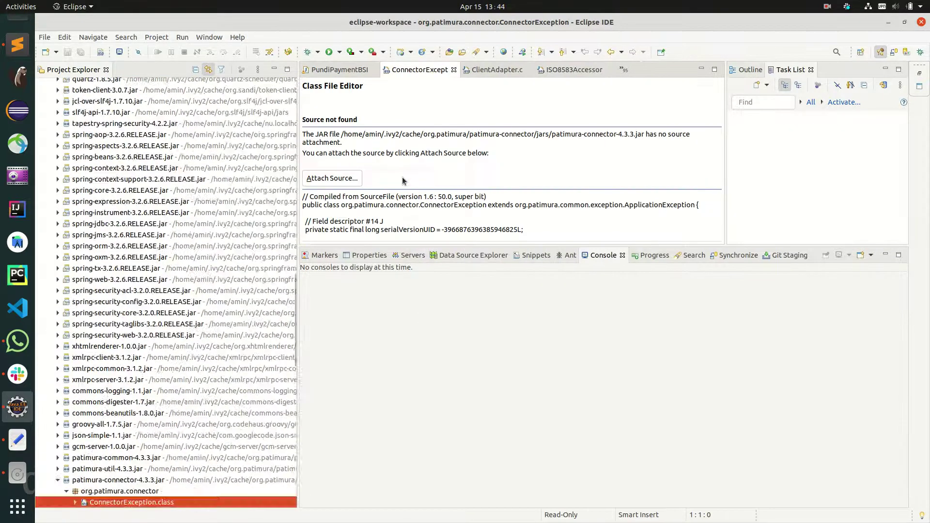
Close the ConnectorException class editor, reopen the class from line 290 of PundiPaymentBSIImpl.java and examine its source.
click(453, 71)
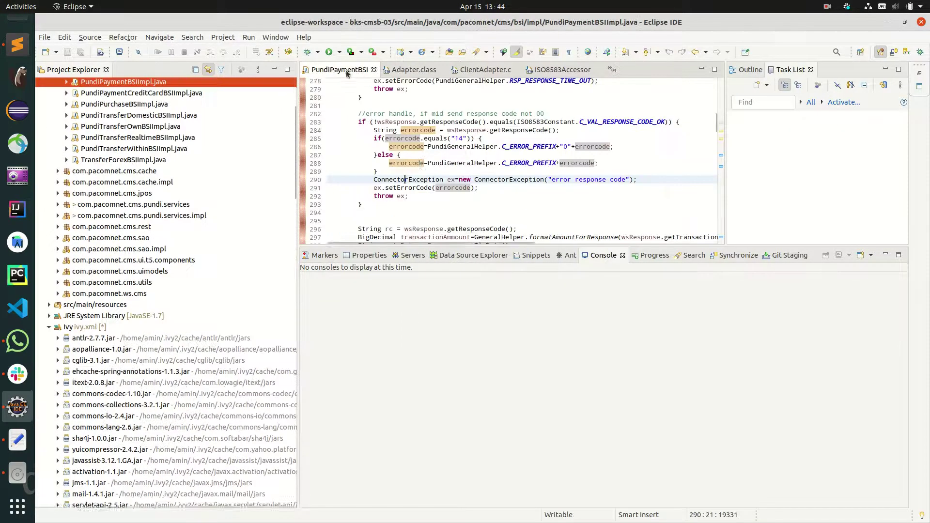
ctrl+click(418, 180)
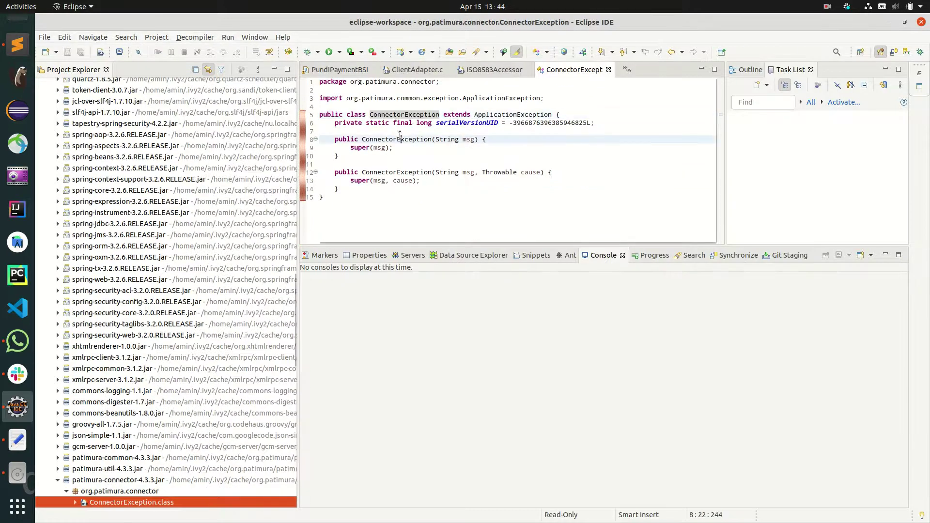
click(352, 156)
click(578, 115)
drag(319, 88, 416, 233)
click(379, 189)
In the text editor notes, enlarge the window, add the closing line "Happy Learning and happy sharing!!" after a blank line, and save the file.
key(alt+Tab)
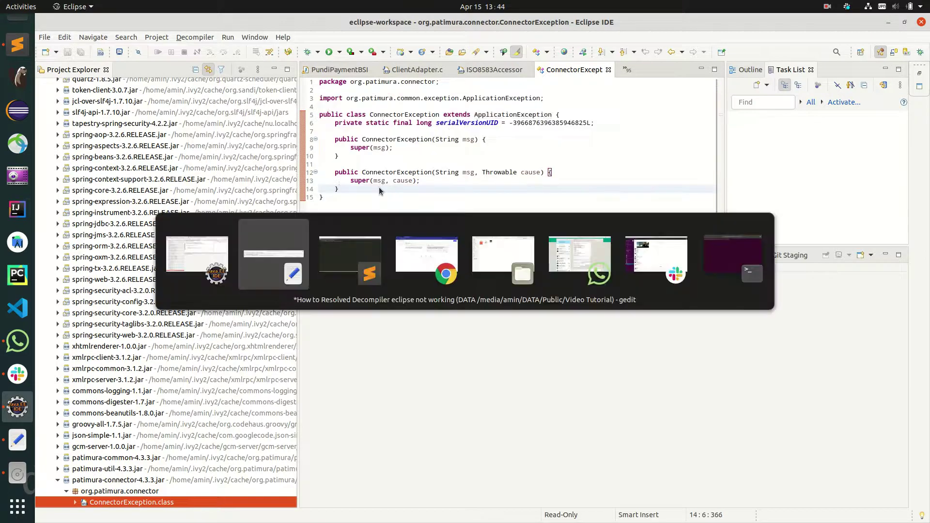
drag(295, 135, 295, 156)
click(483, 117)
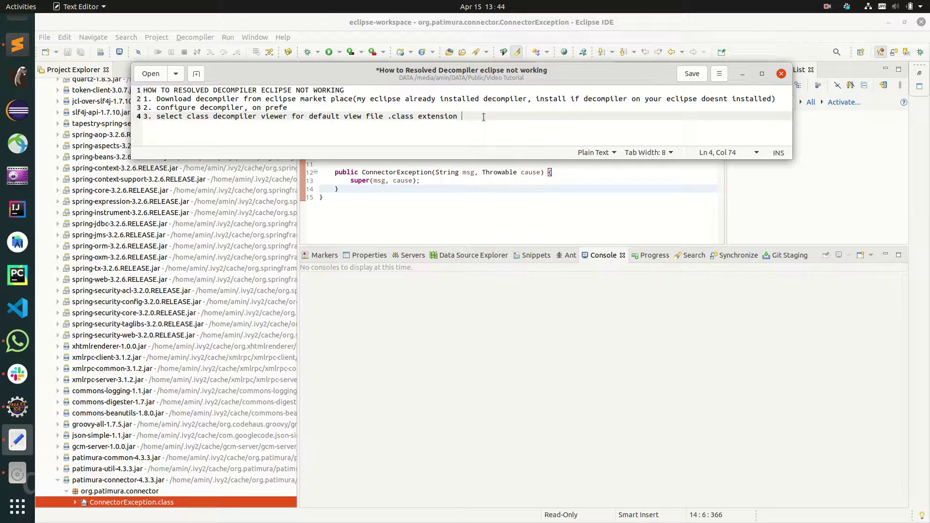
key(Return)
key(Return)
text(Happy Learning and happy sharing!!)
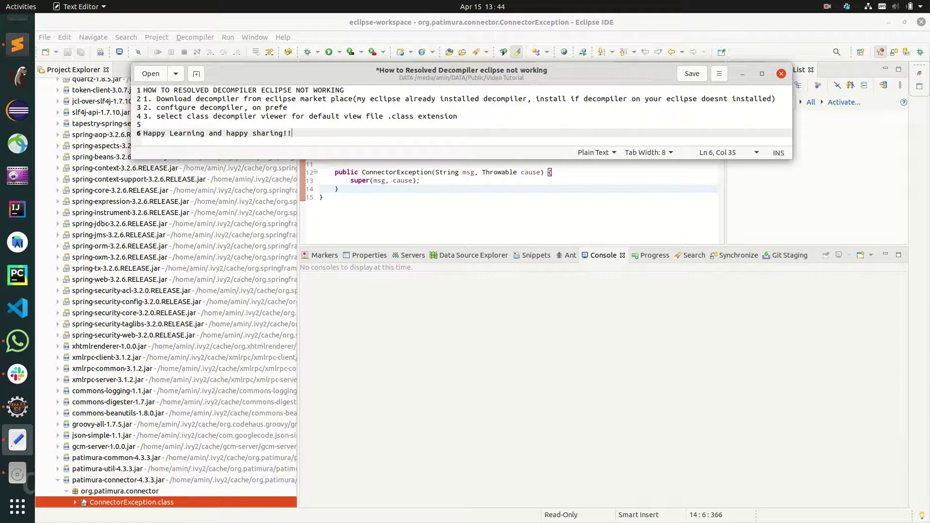
key(ctrl+s)
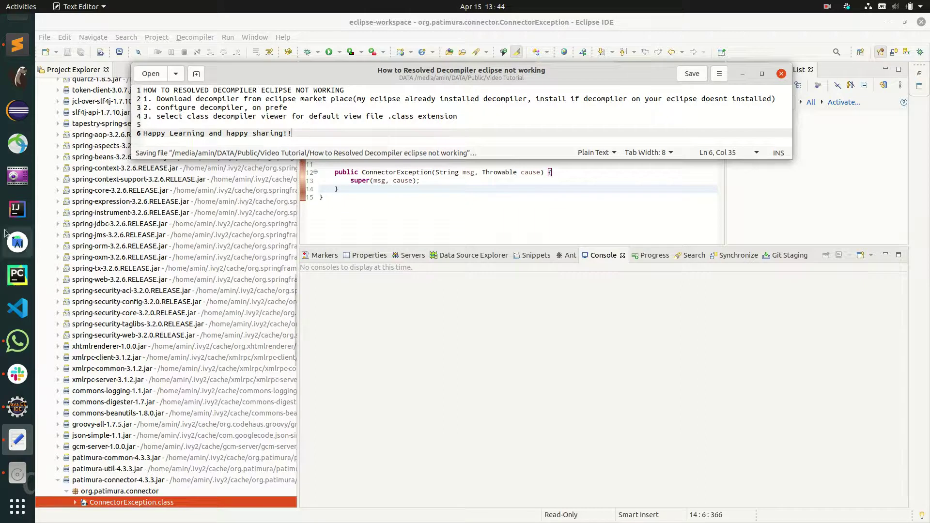
click(827, 7)
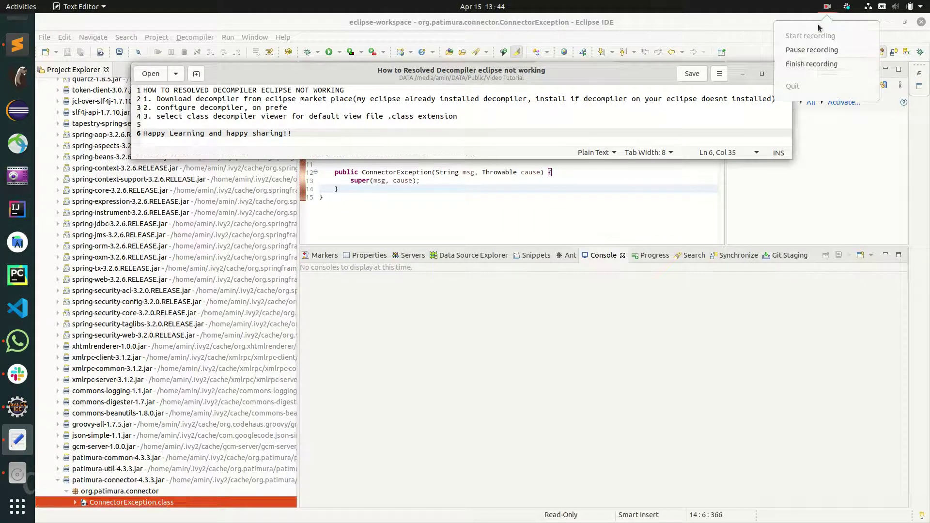